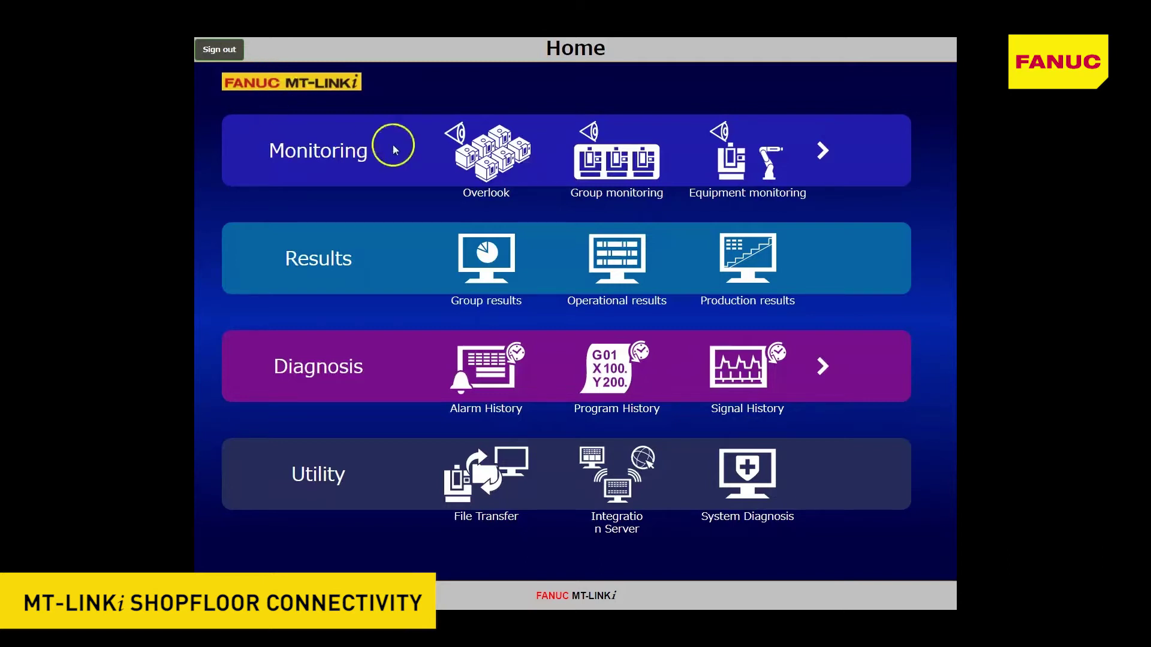
- Browse the Overlook floor map, Equipment monitoring and the current alarm list, then return Home
left_click(491, 163)
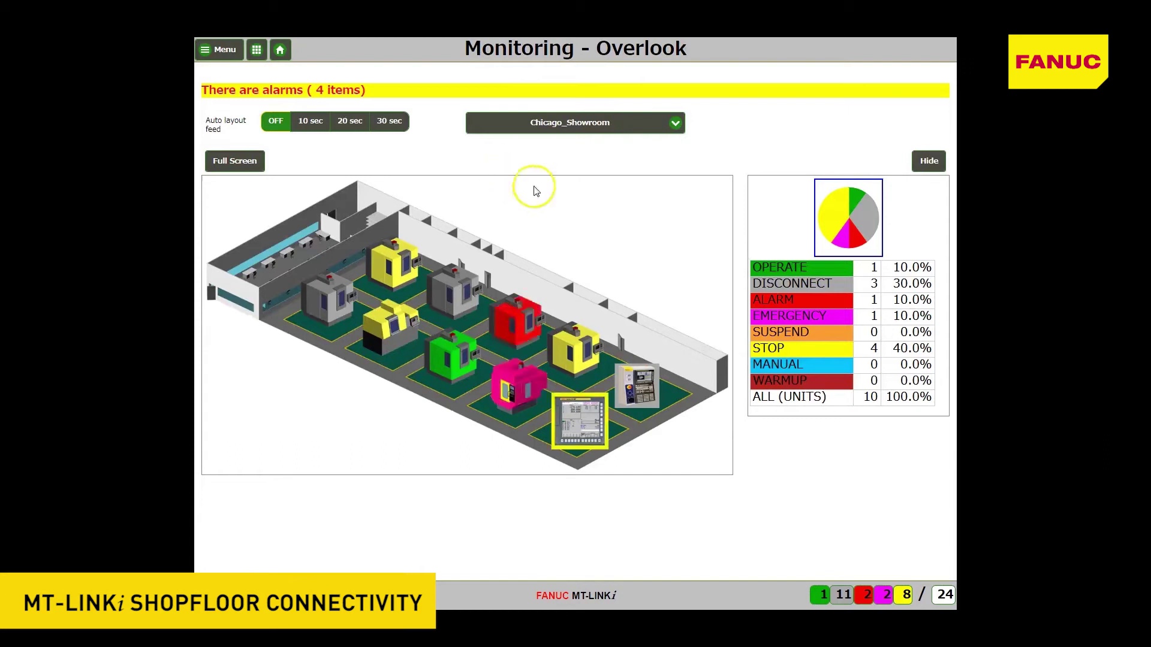
left_click(879, 354)
left_click(852, 383)
left_click(863, 278)
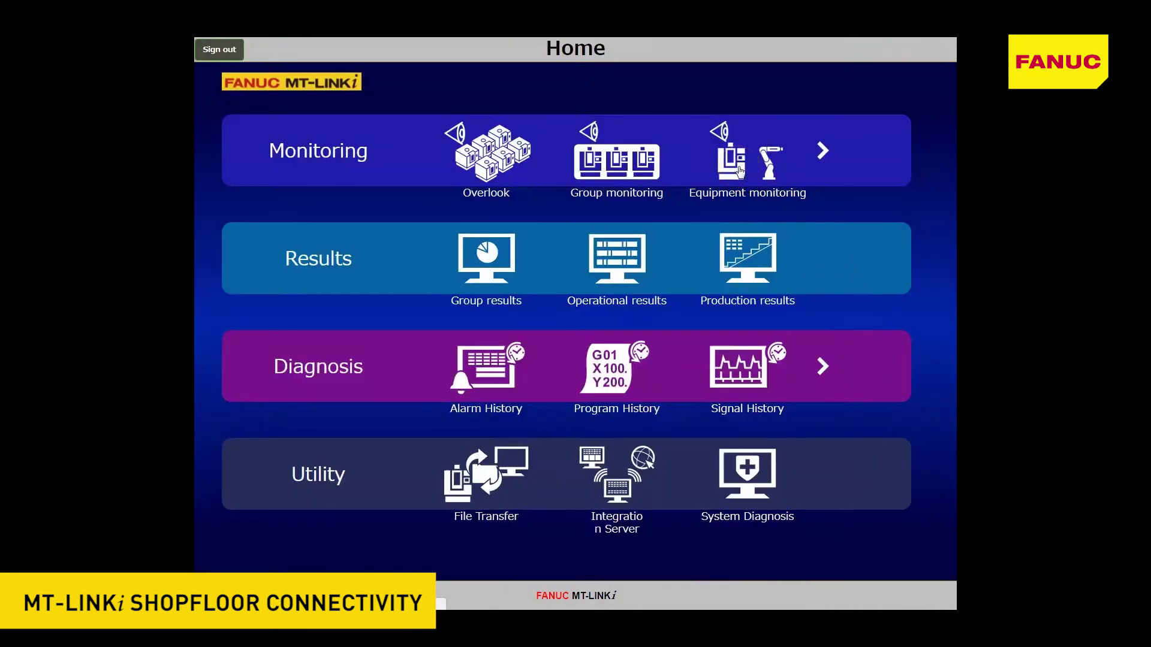
left_click(741, 172)
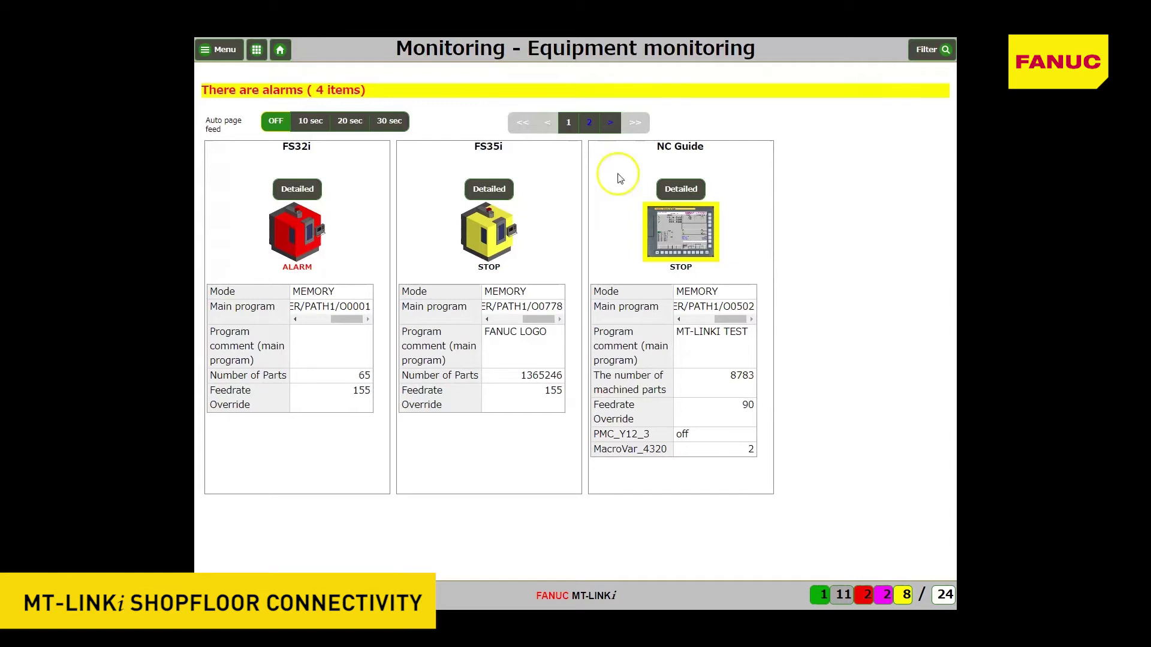
left_click(318, 91)
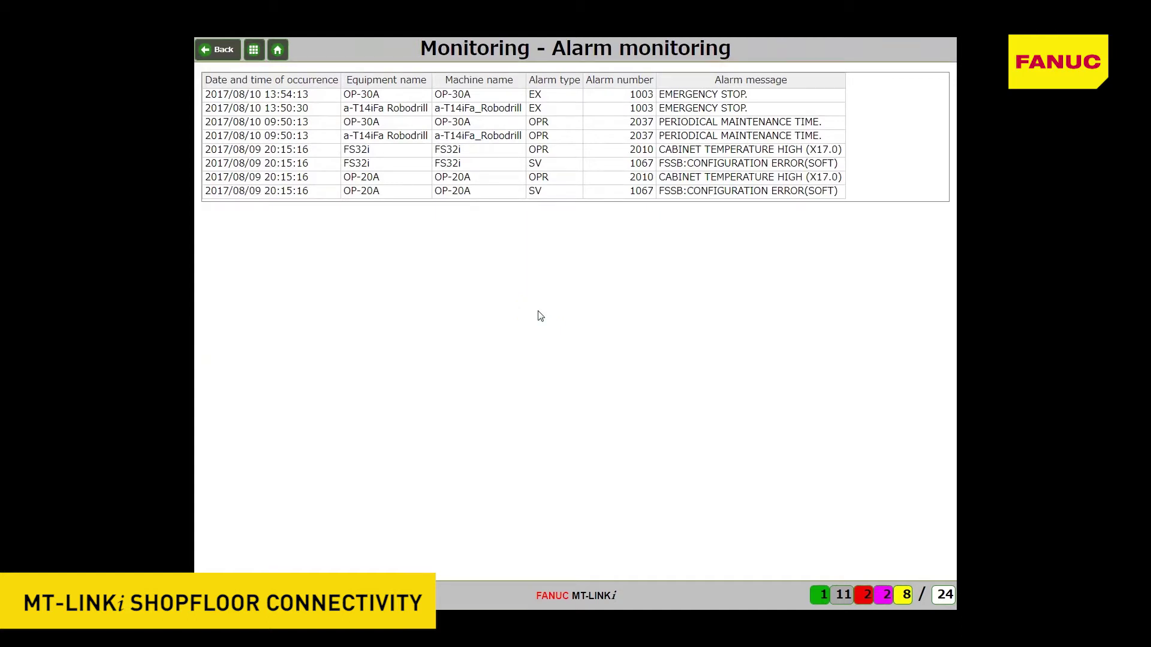
left_click(278, 49)
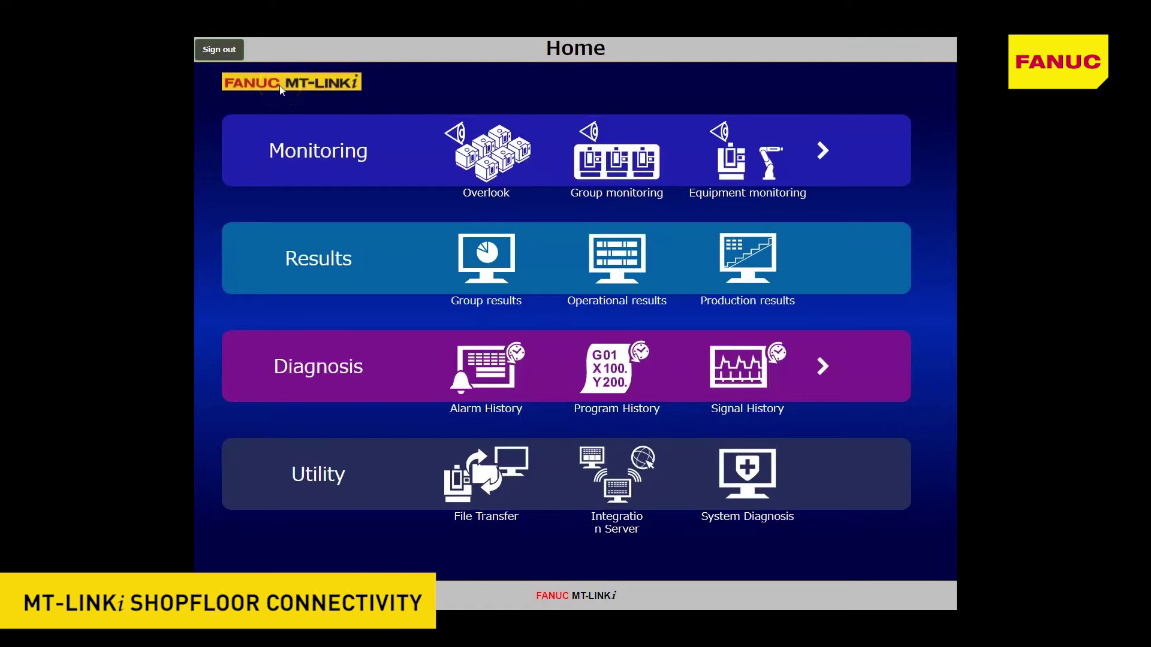
- View Signal monitoring's Feedrate Override, PMC_Y12_3 and servo temperature charts, then return Home
left_click(822, 150)
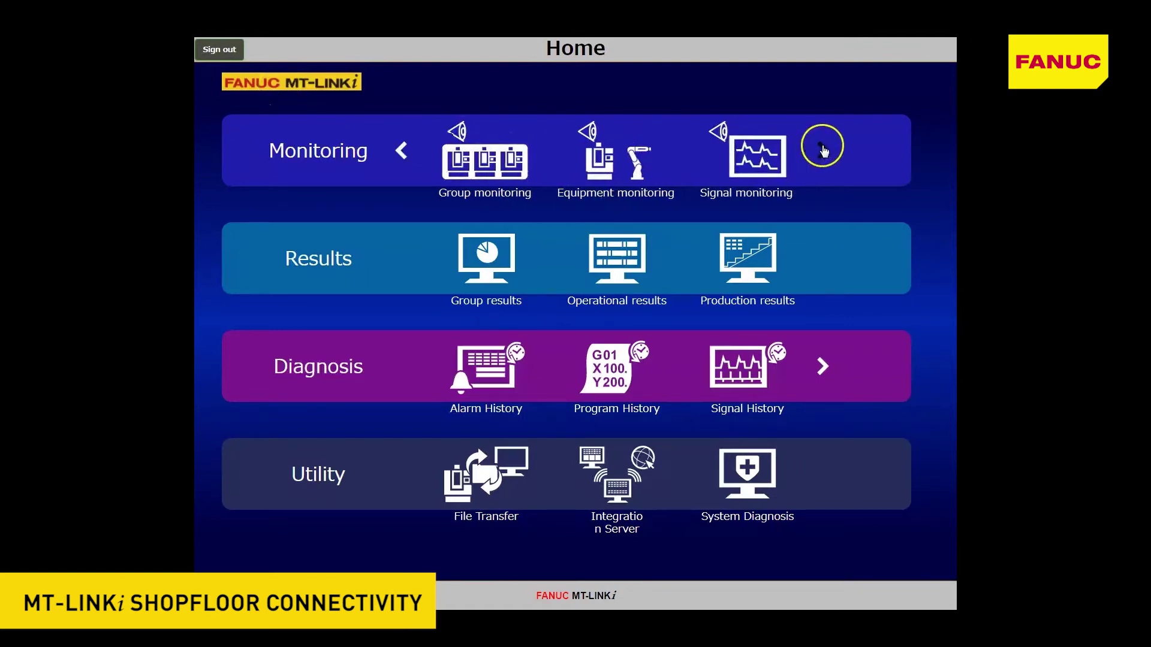
left_click(755, 156)
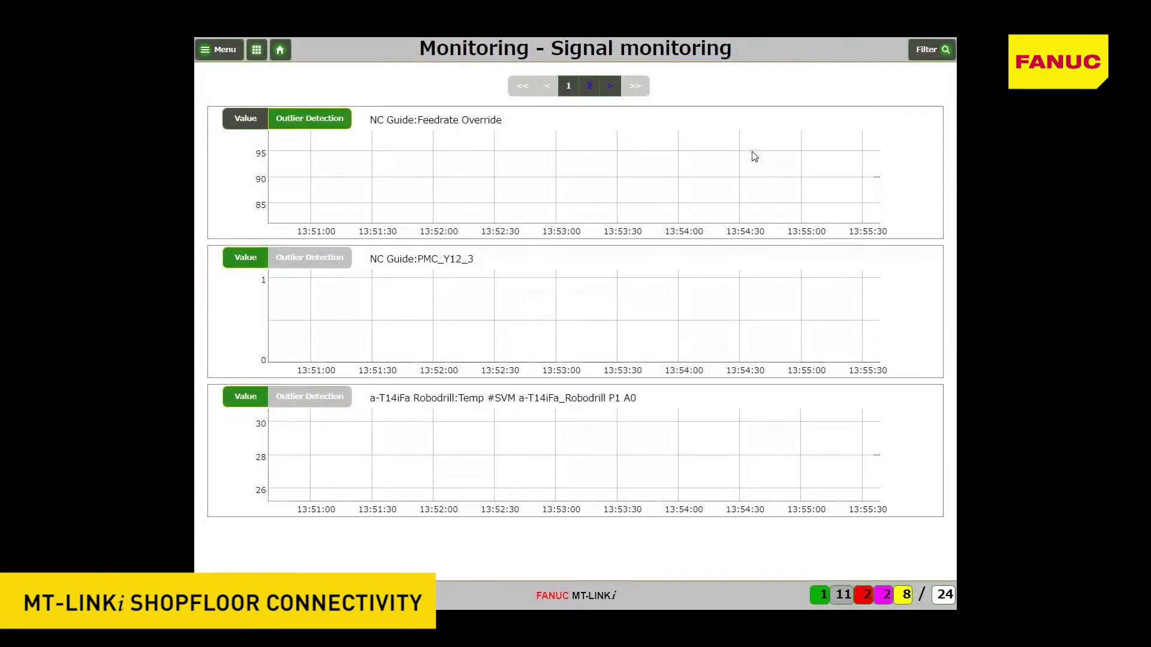
left_click(778, 166)
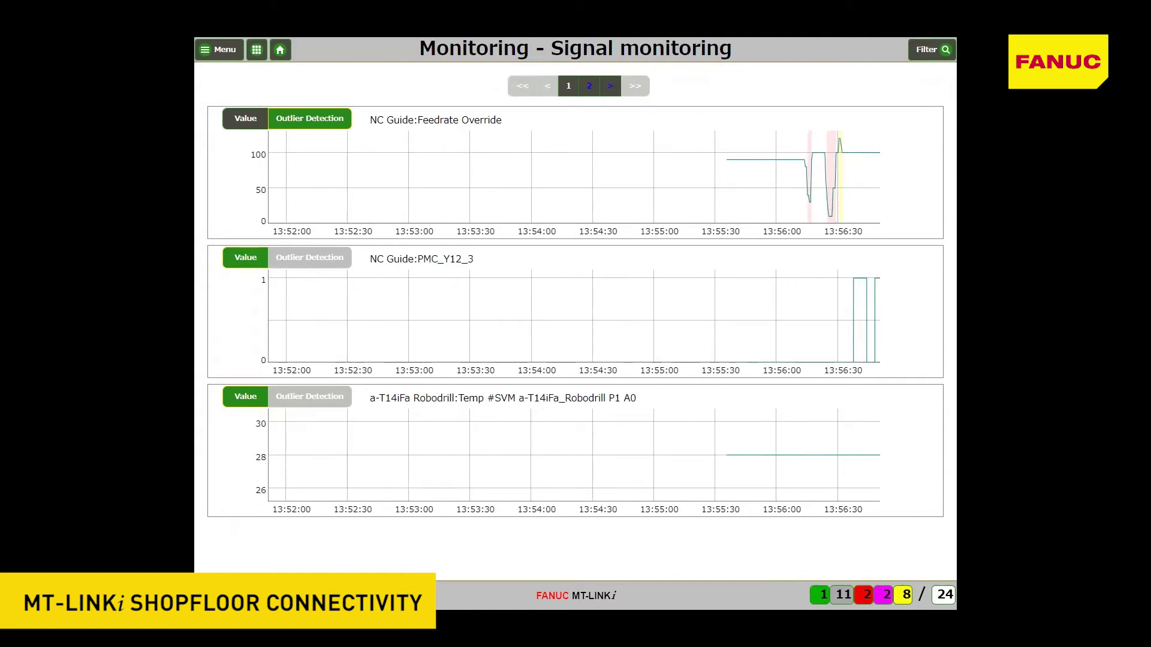
left_click(272, 81)
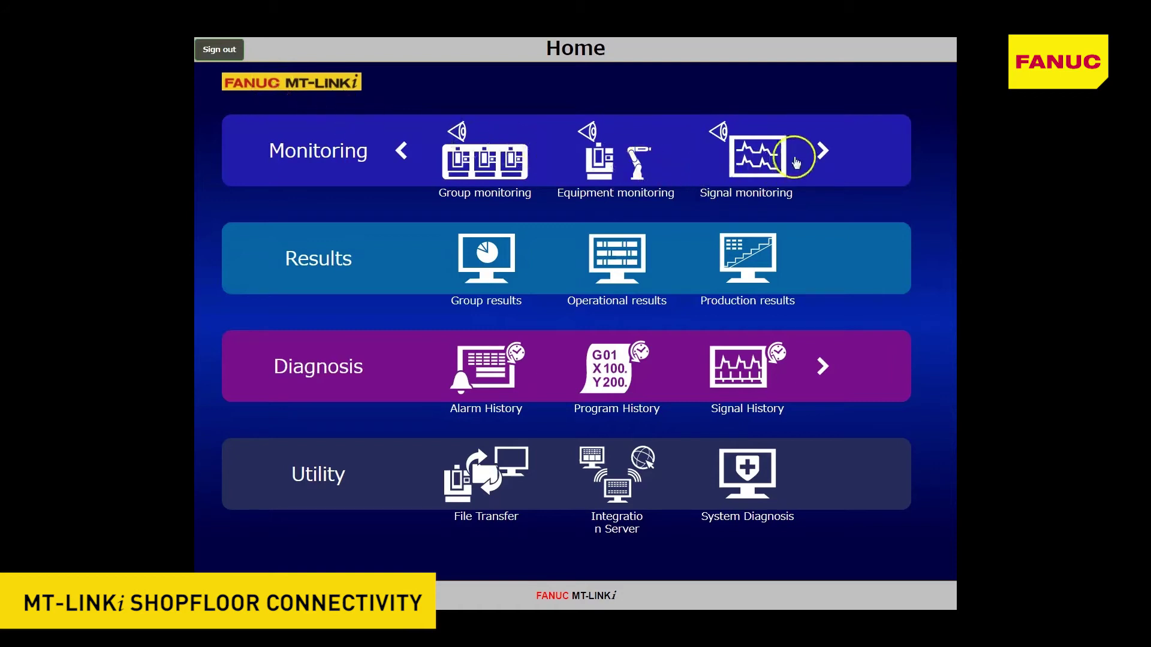
left_click(822, 149)
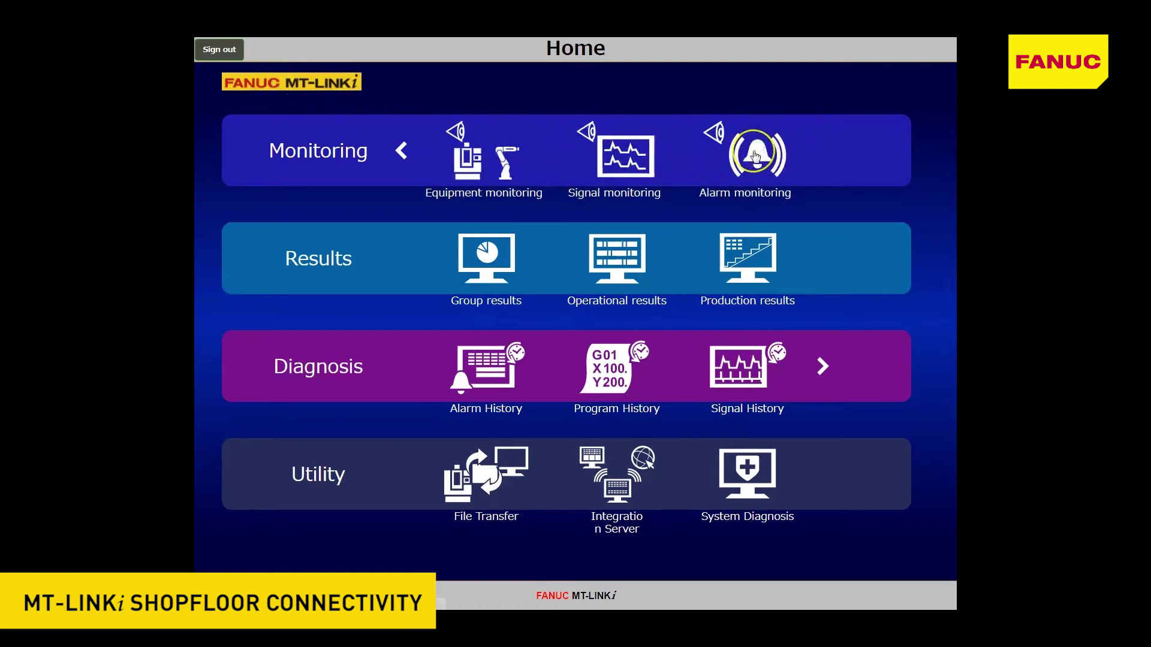
left_click(755, 155)
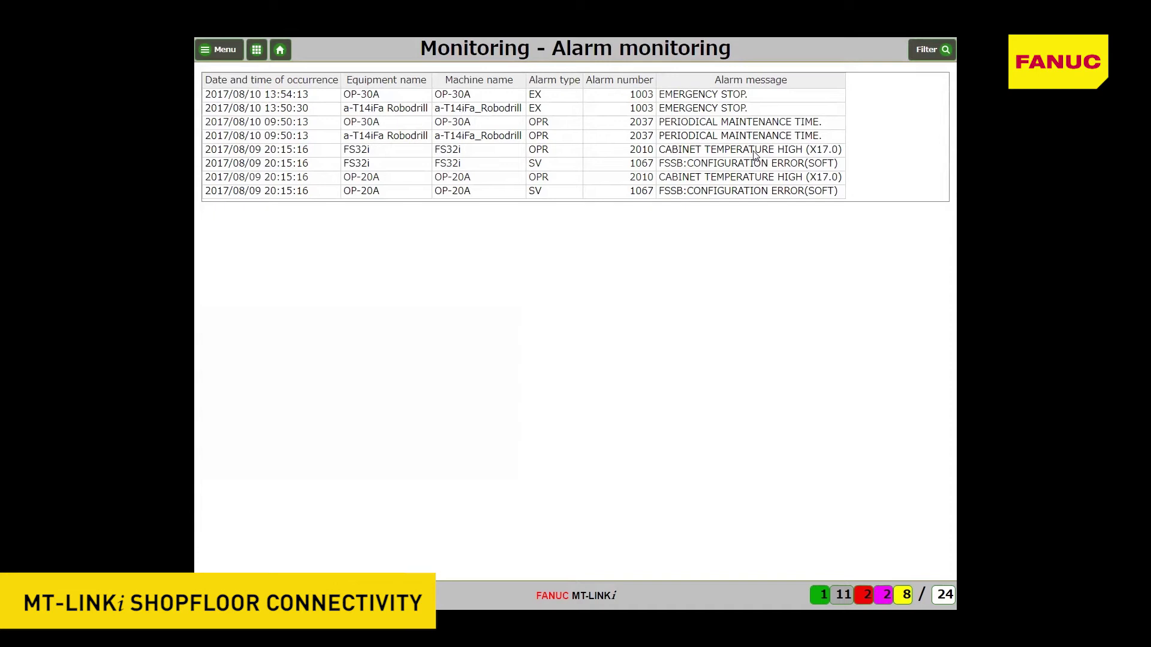
left_click(273, 85)
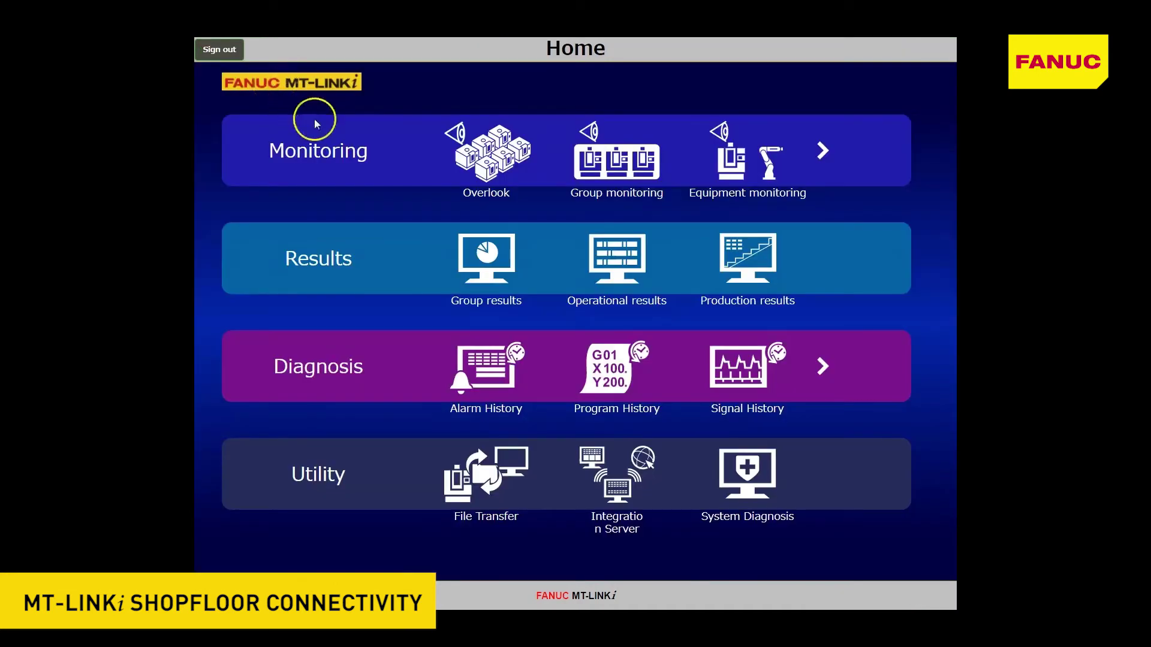
left_click(618, 268)
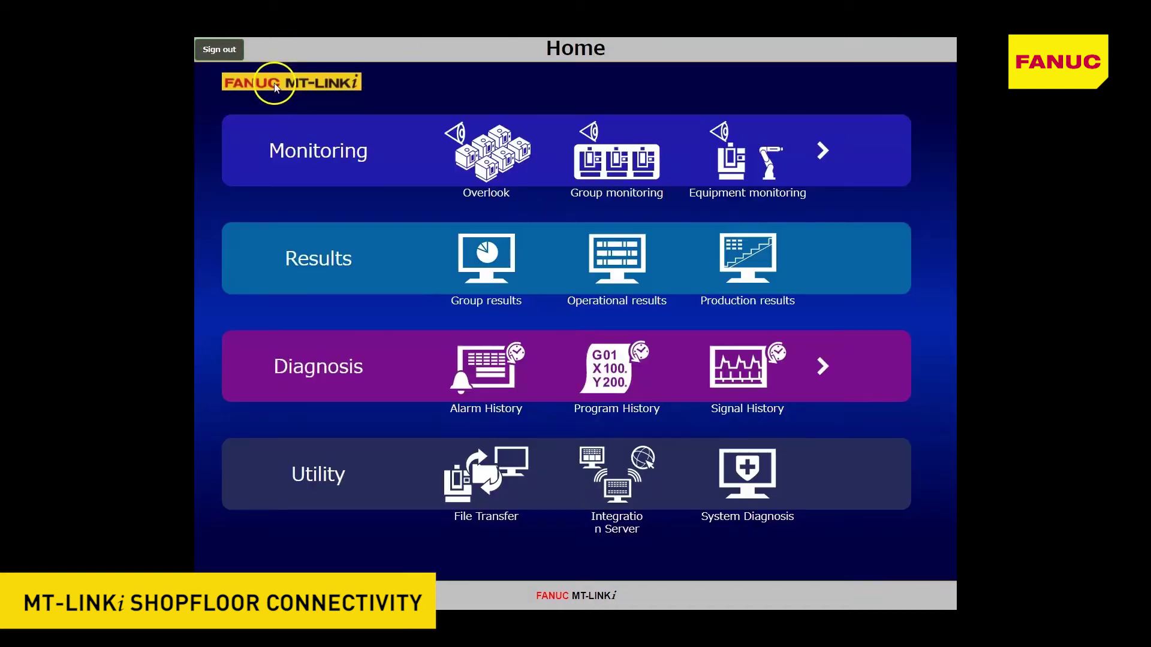
- Graph NC Guide's MT-LINKI TEST output rising to 32 over 08/09–08/10/2017, then return Home
left_click(747, 264)
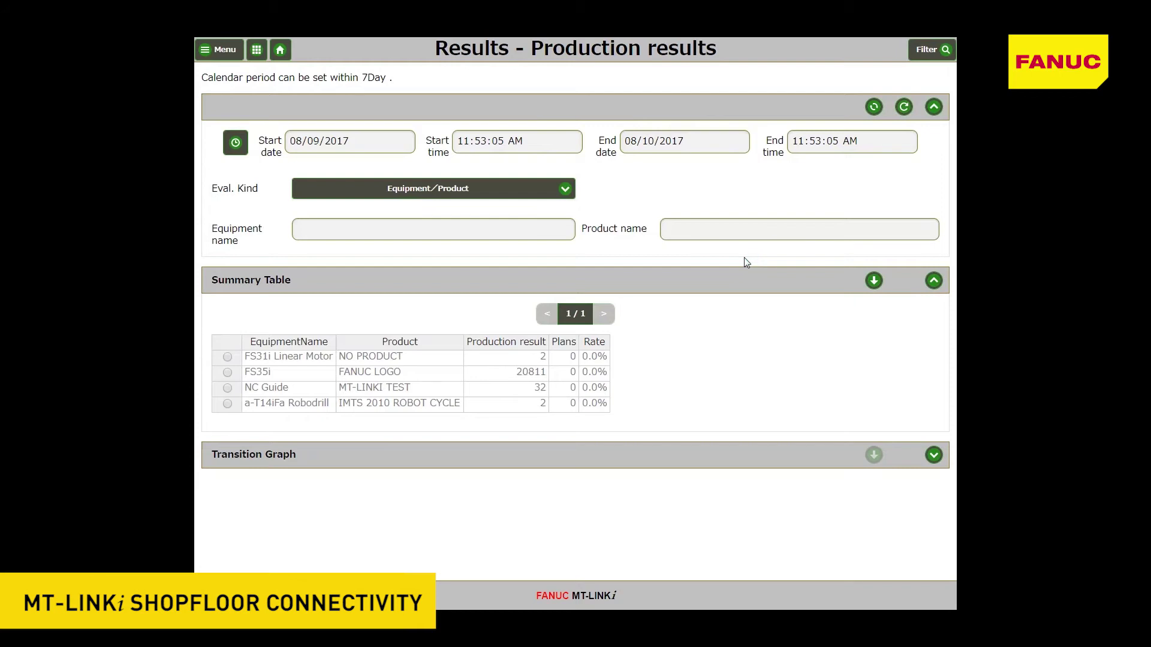
left_click(228, 390)
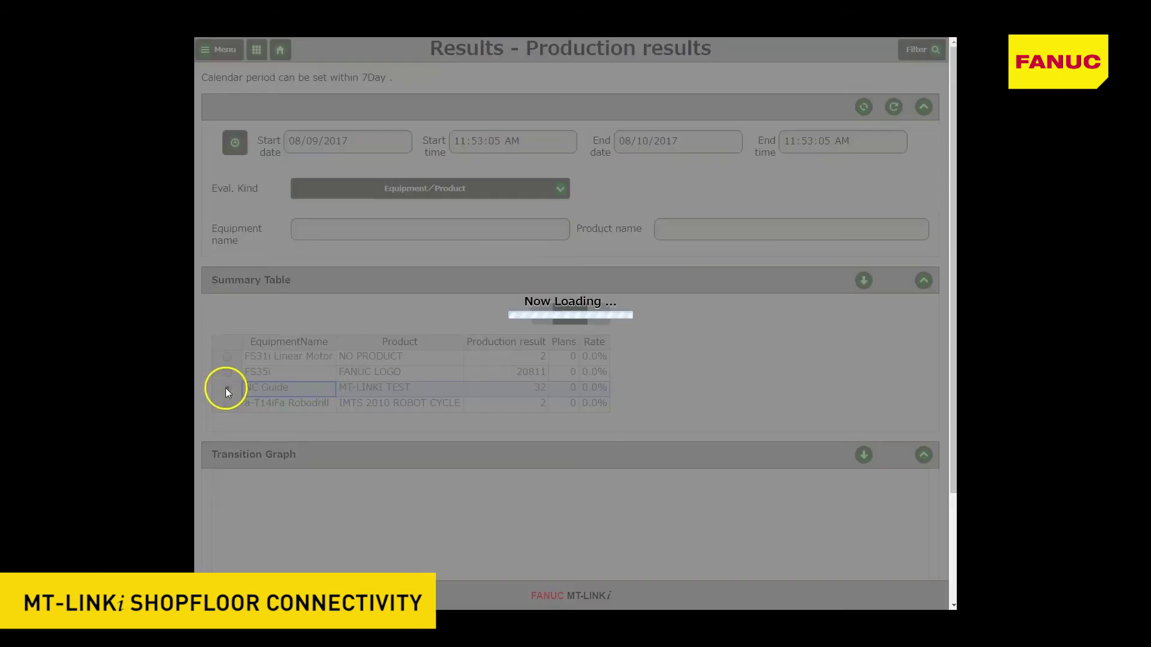
scroll(732, 416, "down", 3)
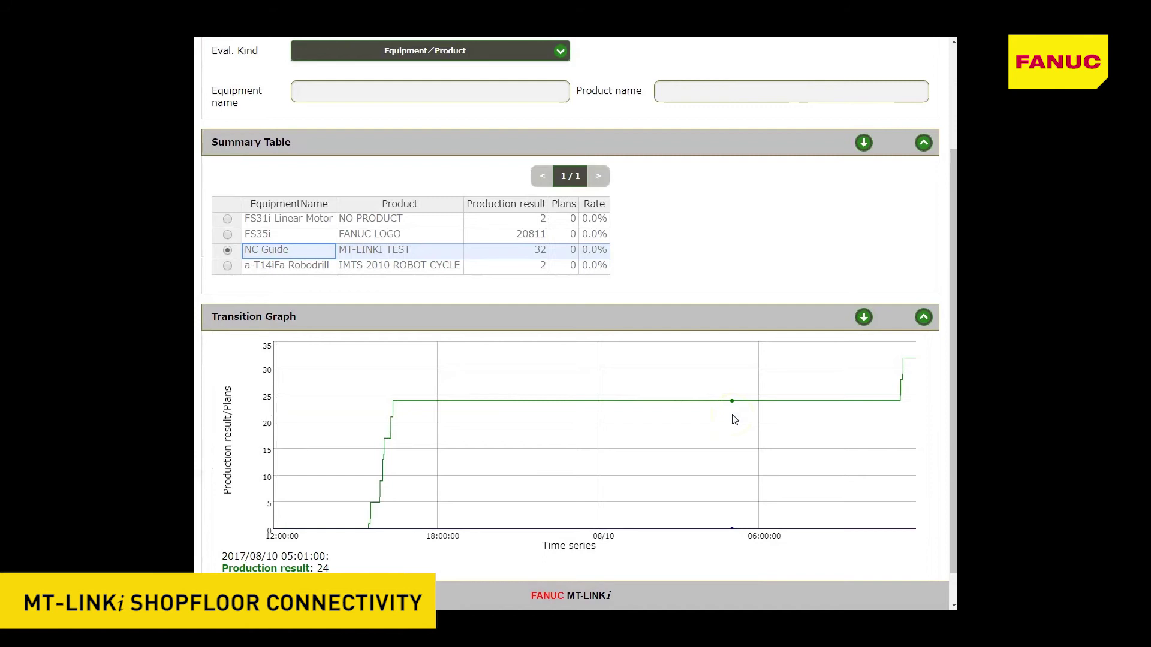
left_click(275, 86)
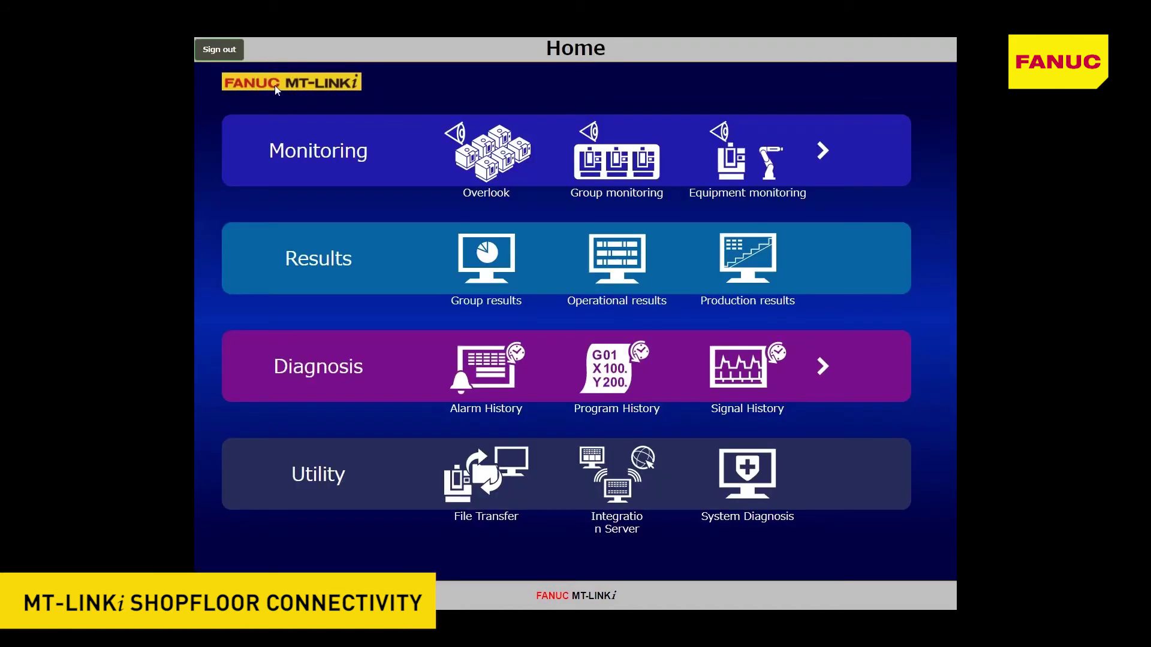
- Export the 08/03–08/10/2017 alarm history as alarm_info_20170810_140205.csv and open it in Excel
left_click(498, 376)
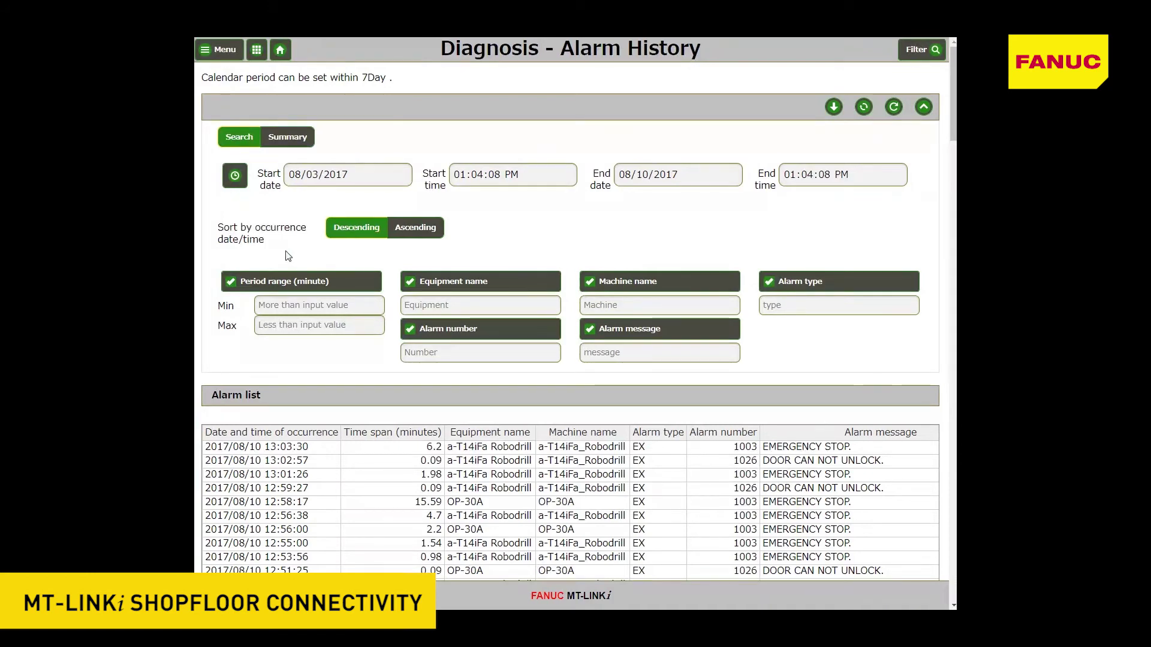
left_click(833, 107)
left_click(288, 595)
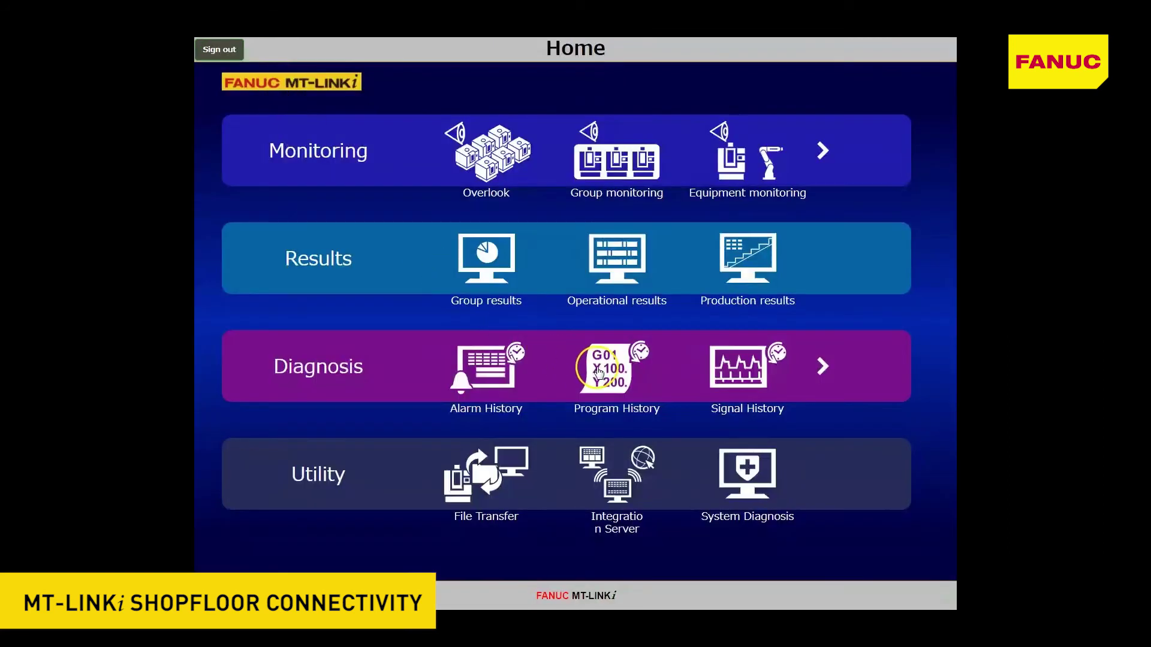
- Export NC Guide's 08/09–08/10/2017 program history to program_history_20170810_140247.csv, then return Home
left_click(610, 372)
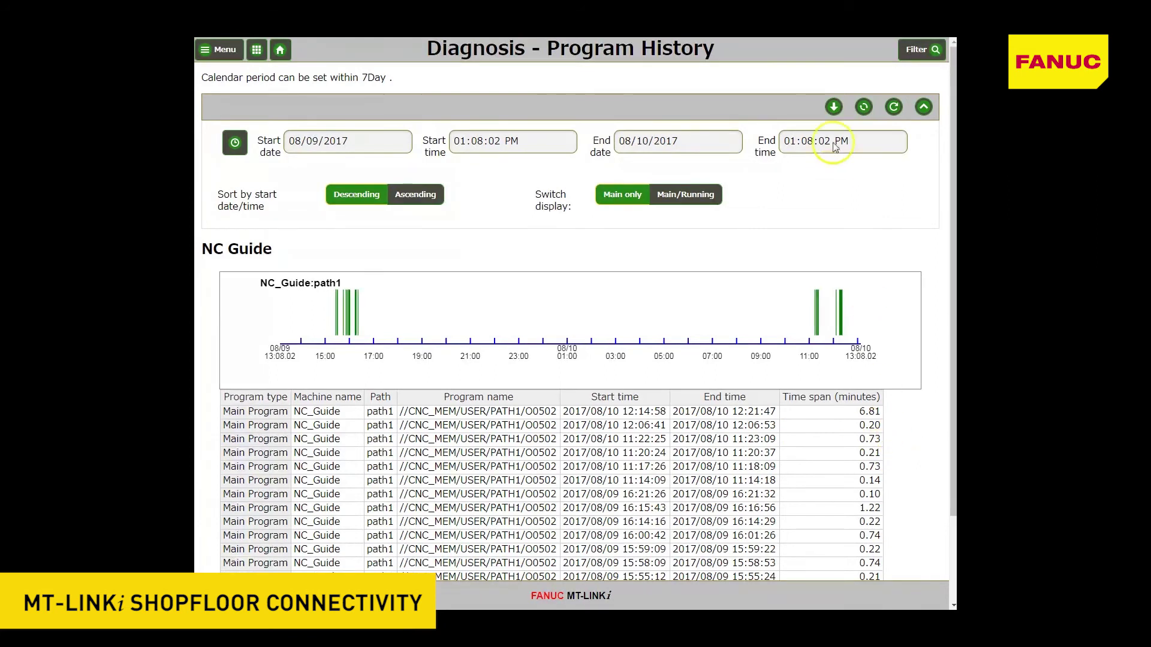
left_click(833, 107)
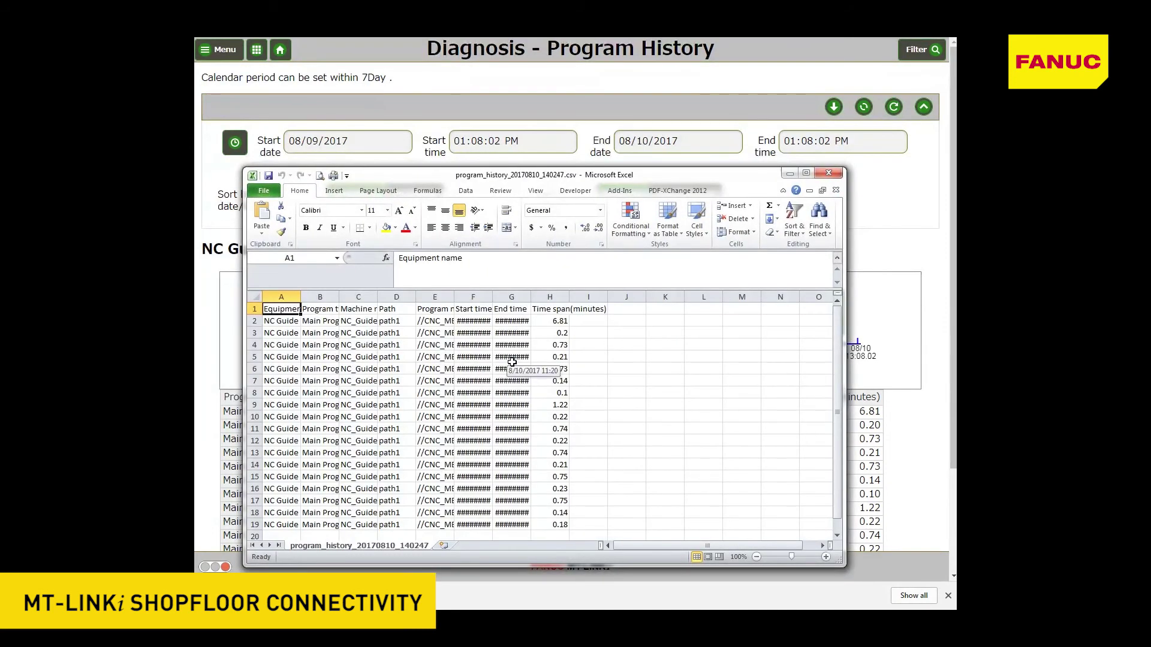
left_click(277, 87)
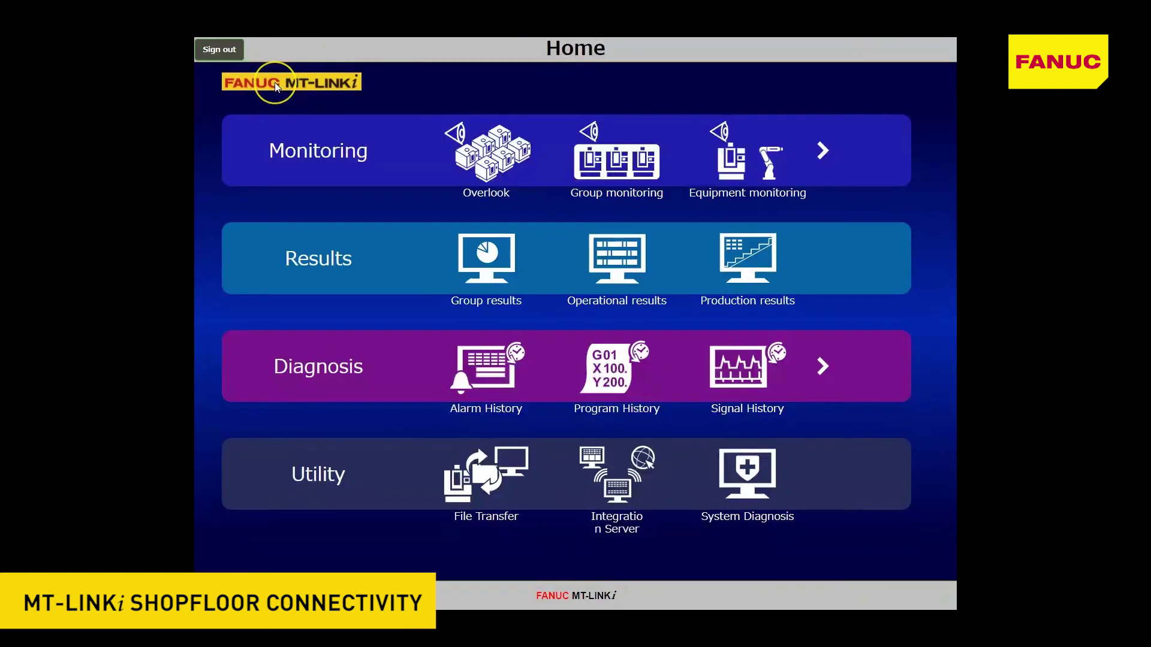
- Chart an hour of Robodrill servo temperatures against the 44/45 limits, then return Home
left_click(741, 373)
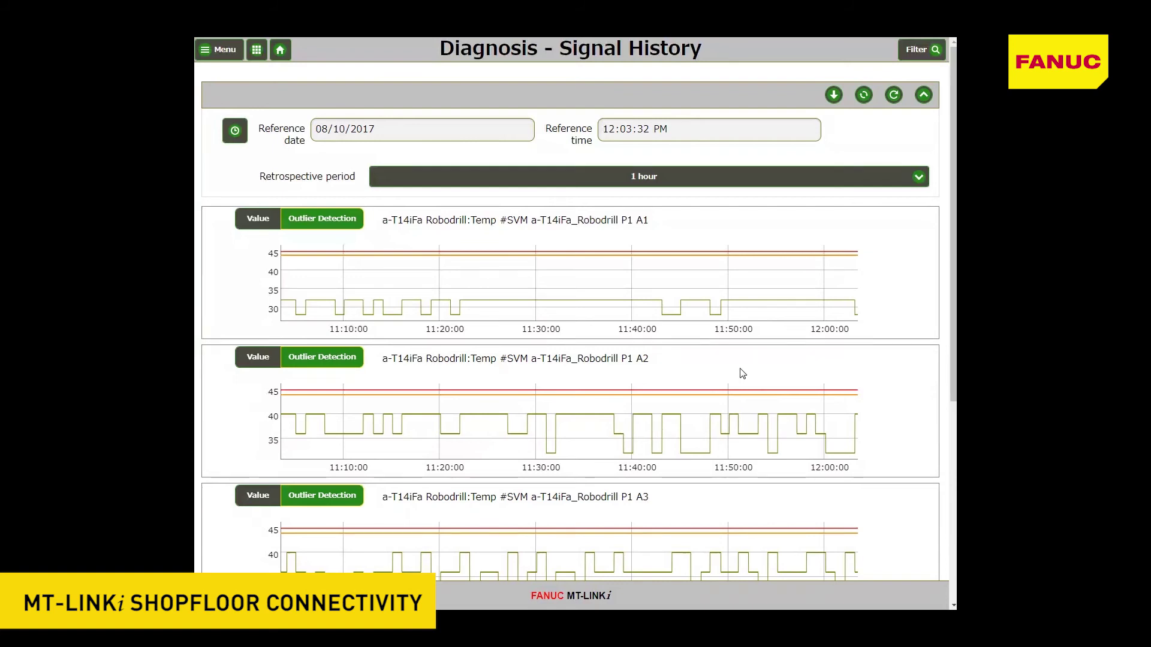
mouse_move(711, 410)
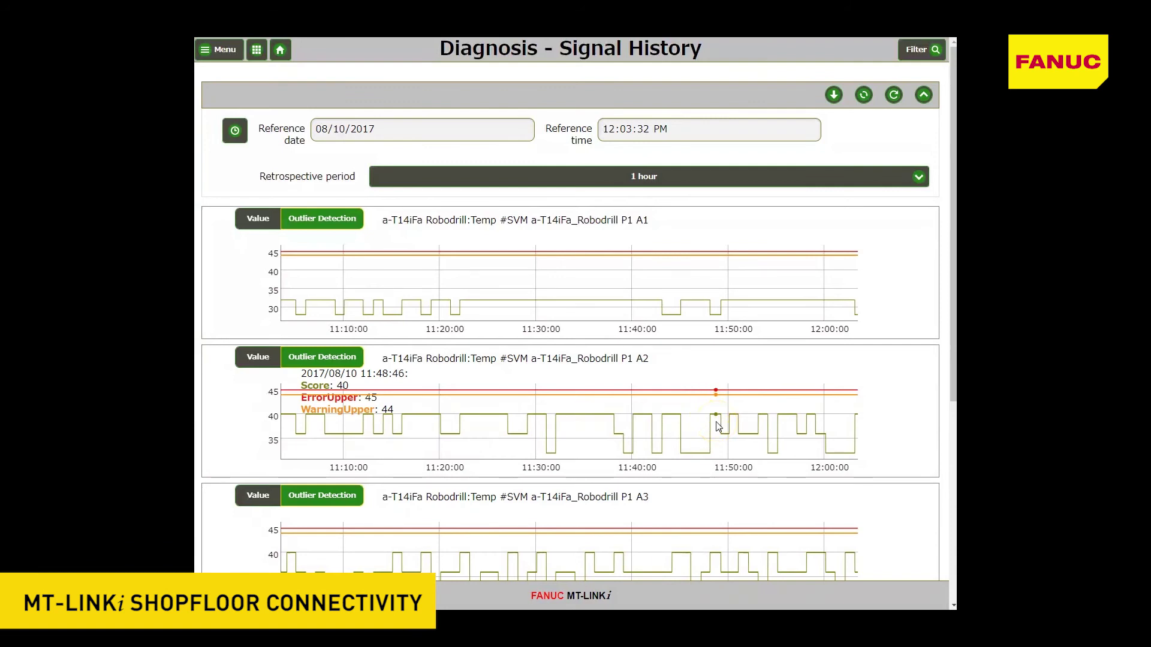
left_click(280, 50)
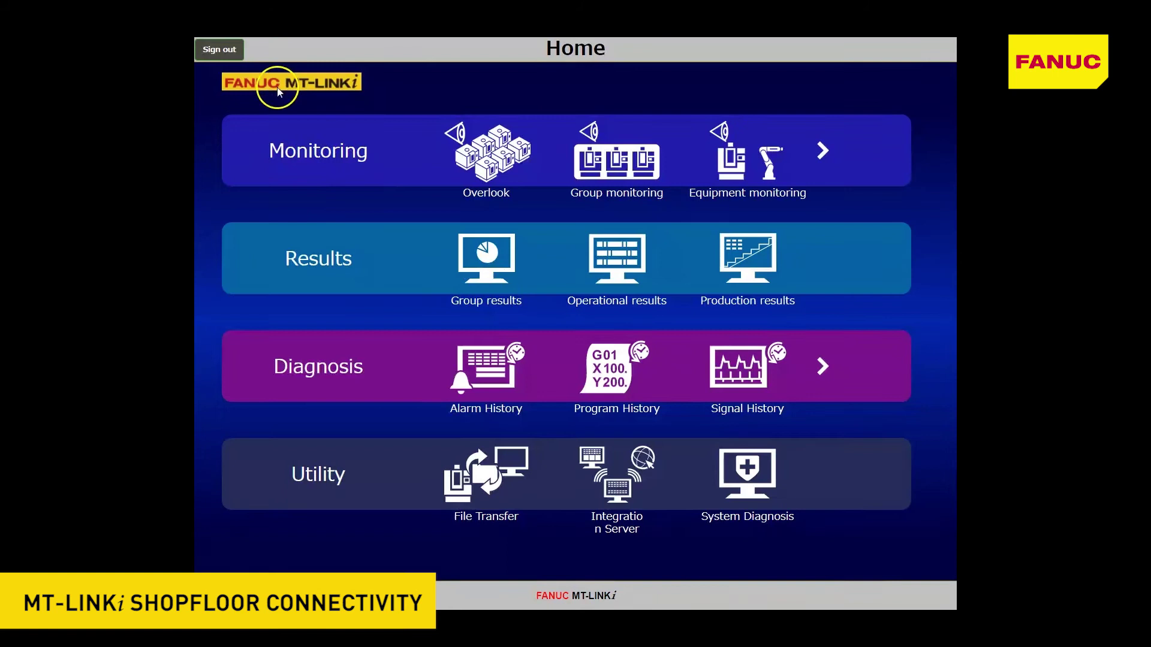
- Export NC_Guide's Tool #1 Wear Offsets macro value history and open it in Excel
left_click(822, 367)
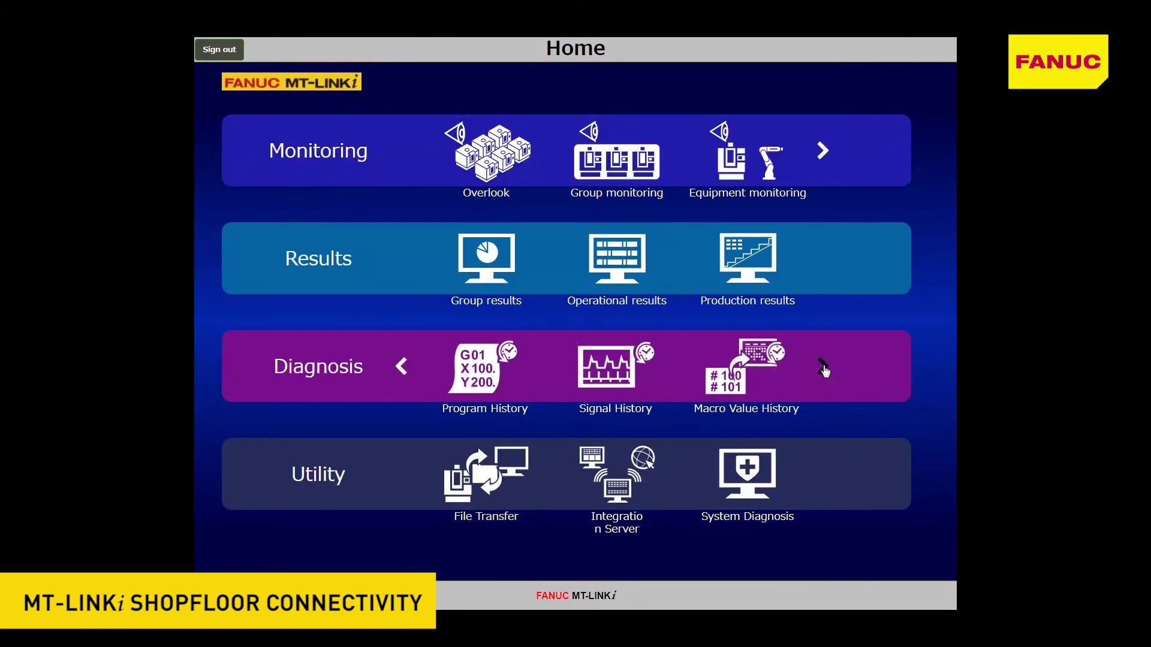
left_click(743, 366)
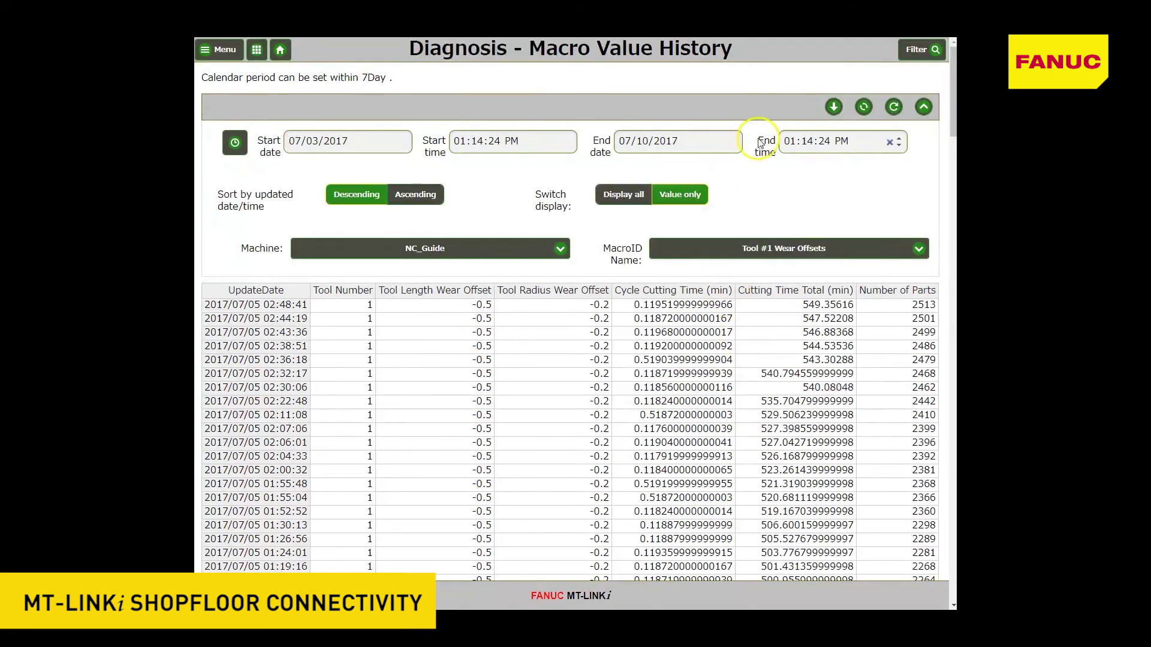
left_click(833, 107)
left_click(270, 593)
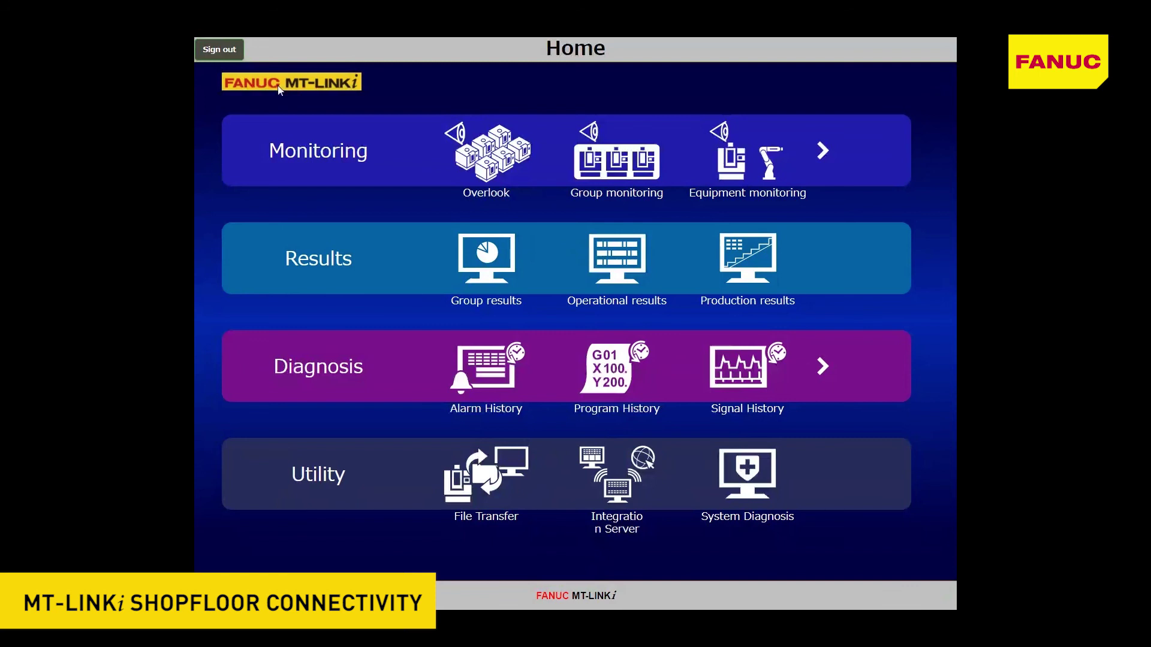
- Go back to the Home menu and launch the File Transfer utility
left_click(275, 86)
left_click(486, 477)
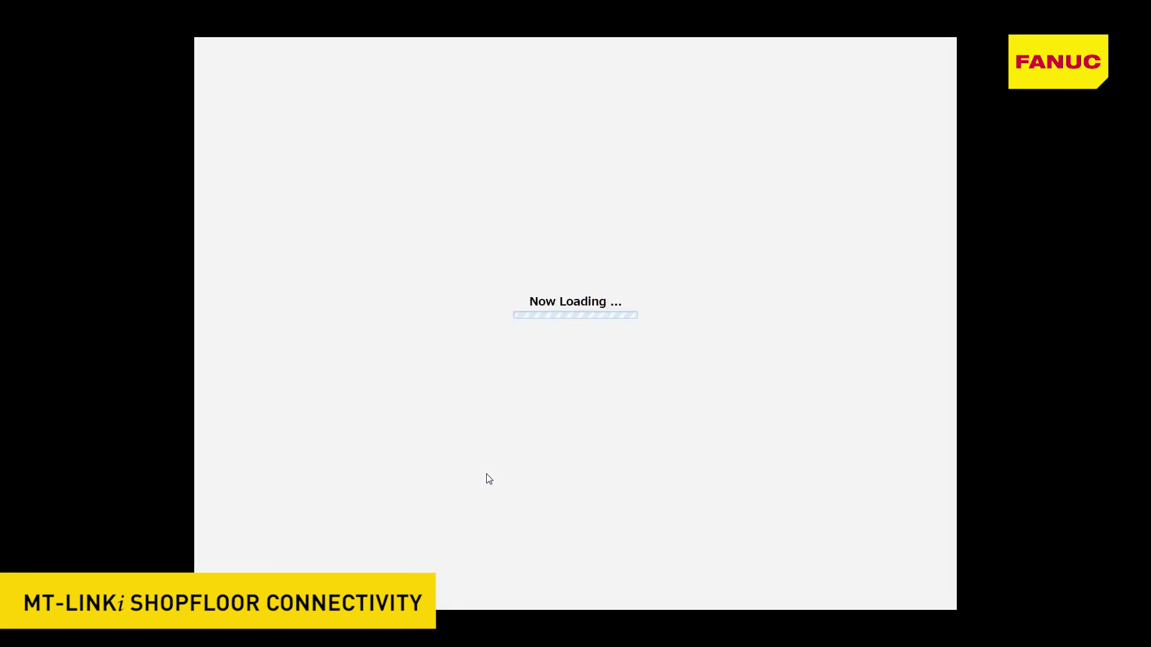